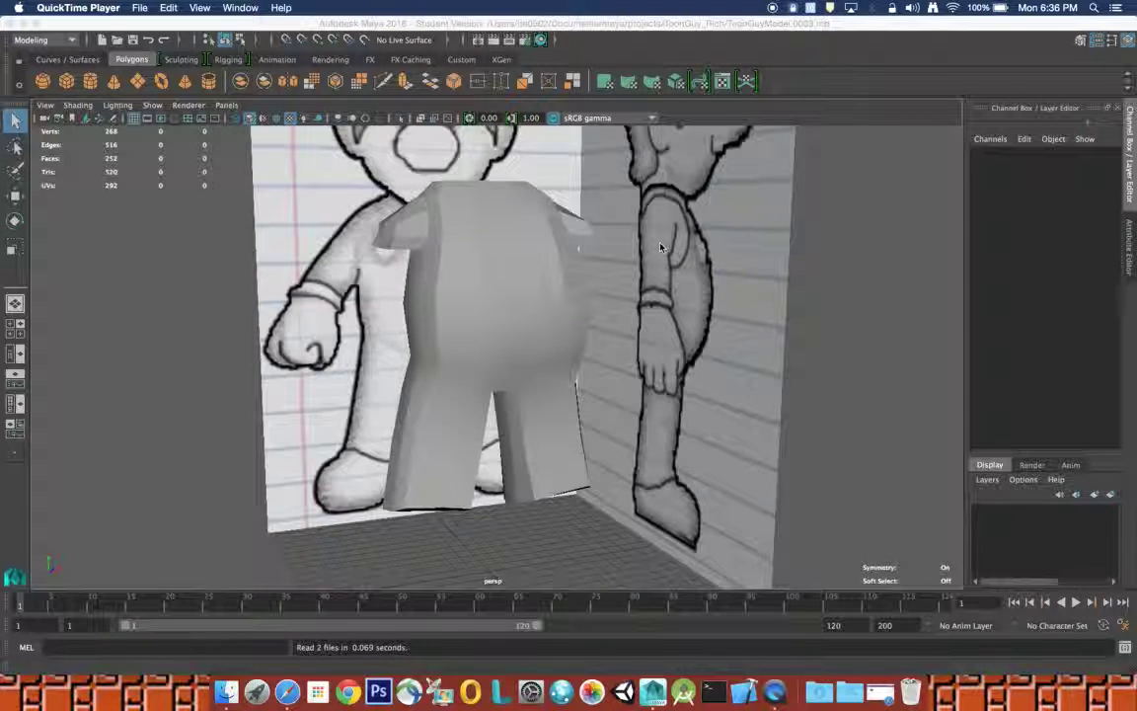
# Open the recent reference scene ToonGuy.0002.mb that contains the front and side image planes
pyautogui.click(660, 246)
pyautogui.click(712, 236)
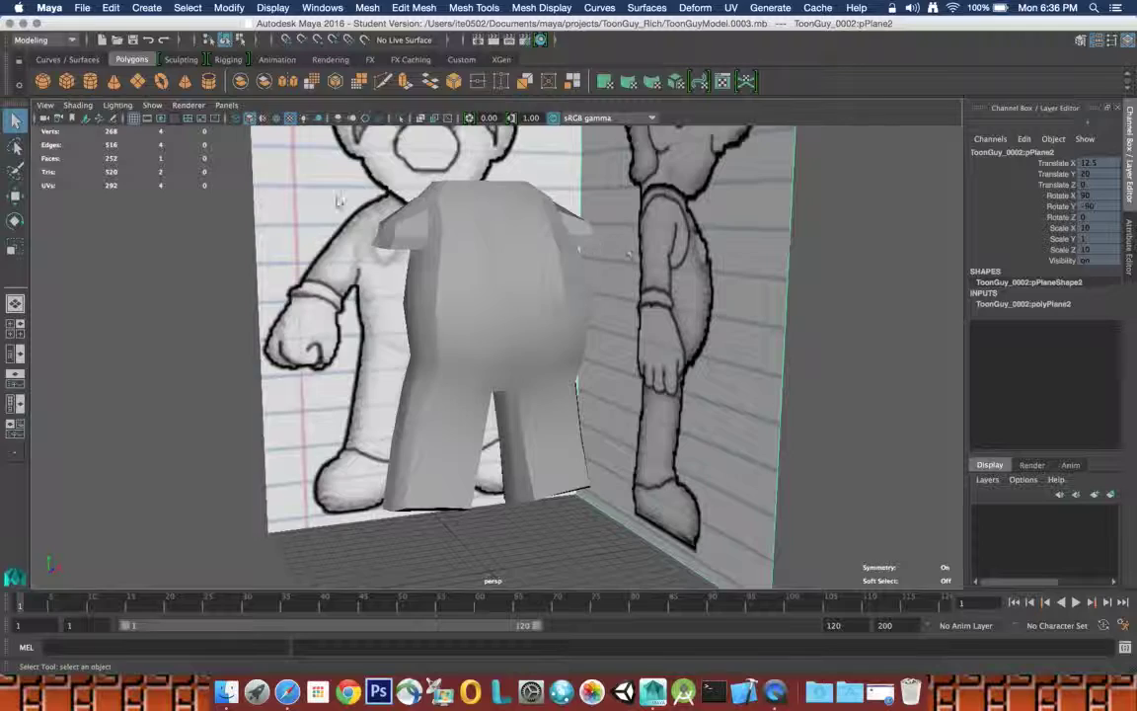
pyautogui.click(82, 8)
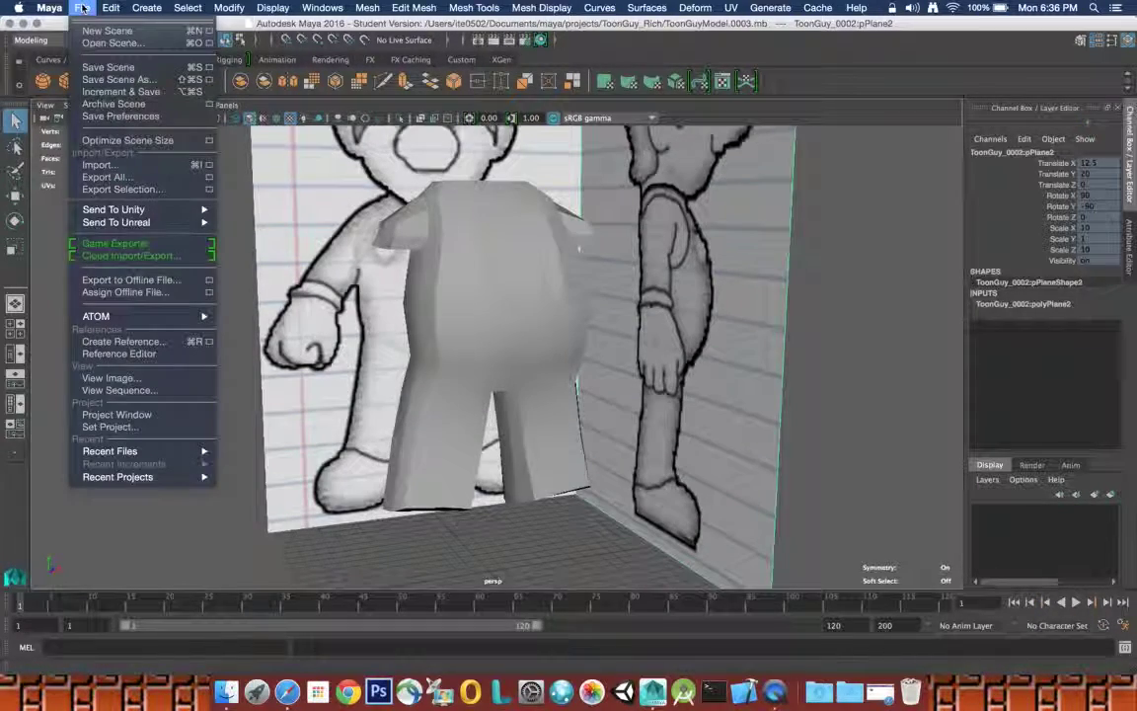
pyautogui.moveTo(133, 451)
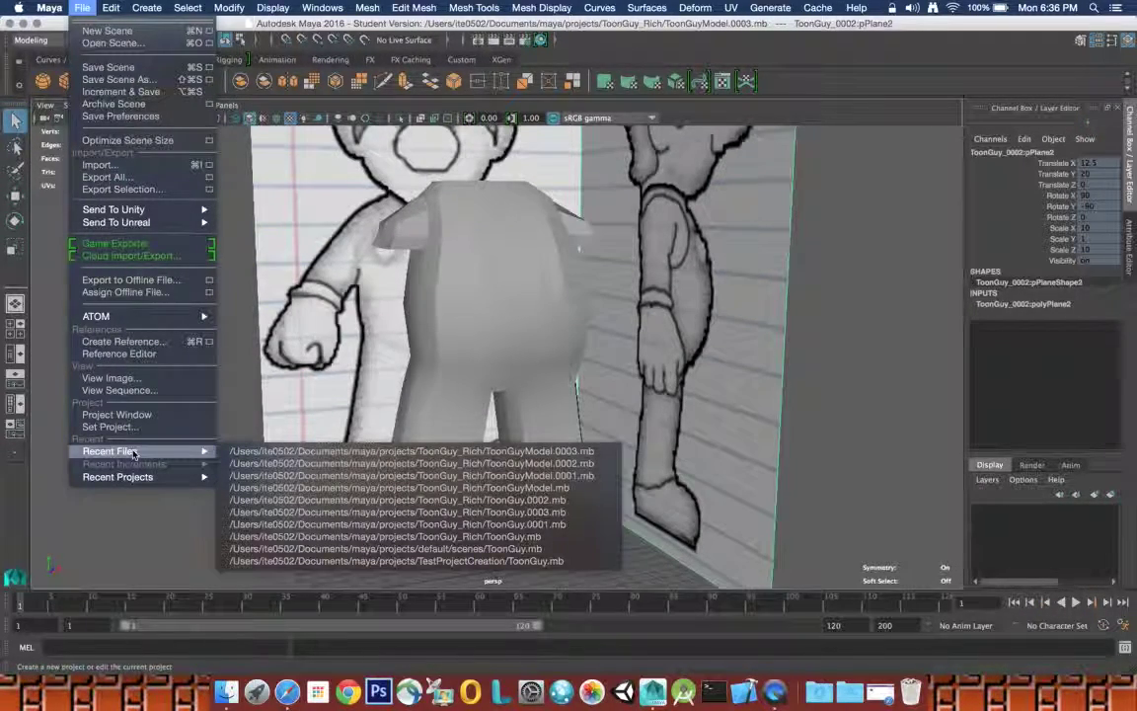
pyautogui.click(546, 502)
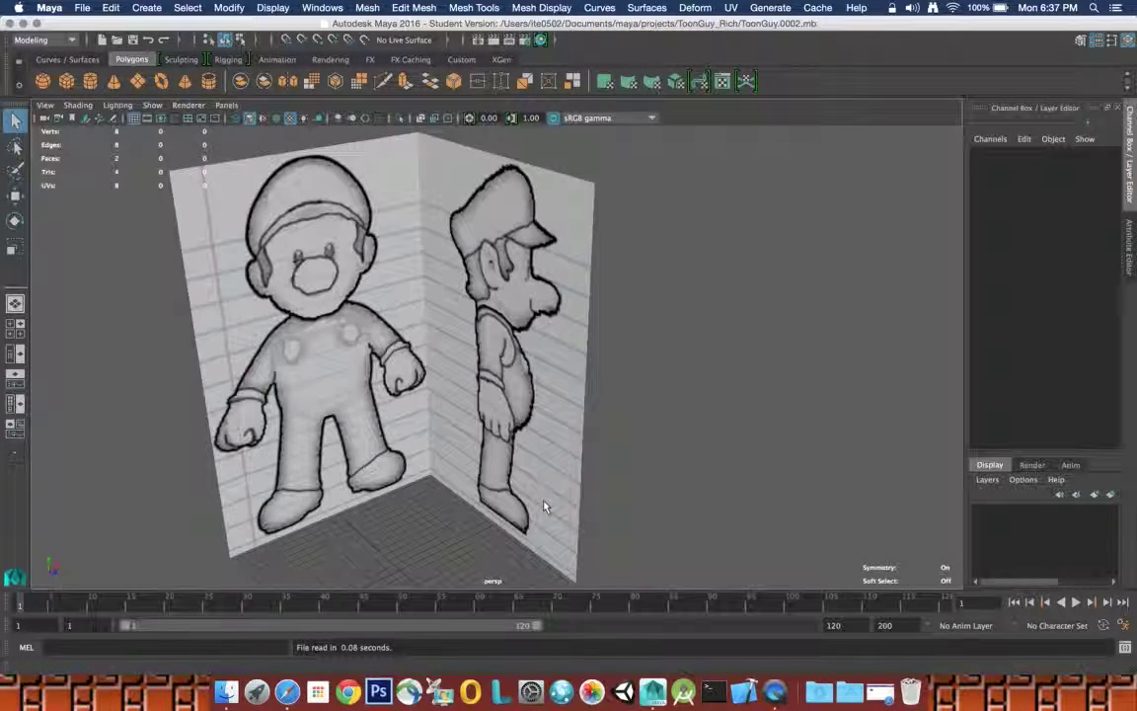
# Set the side reference plane's Translate X to 32.5 and save the reference scene
pyautogui.click(497, 344)
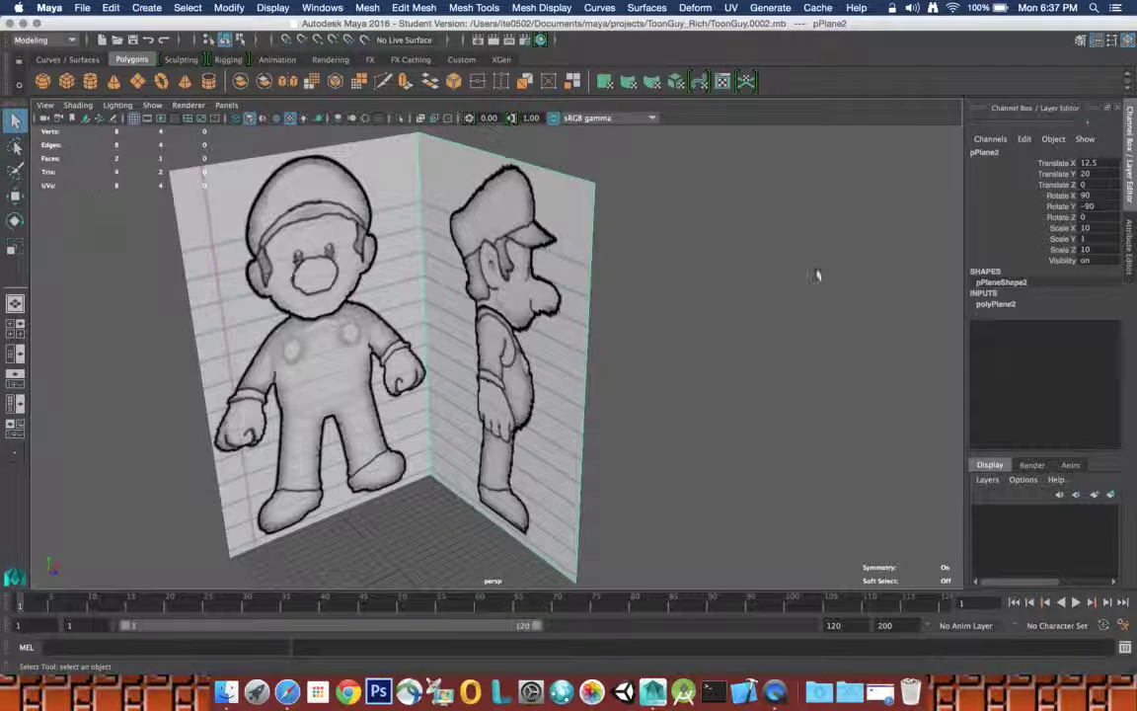
pyautogui.click(1085, 163)
pyautogui.write('2.5')
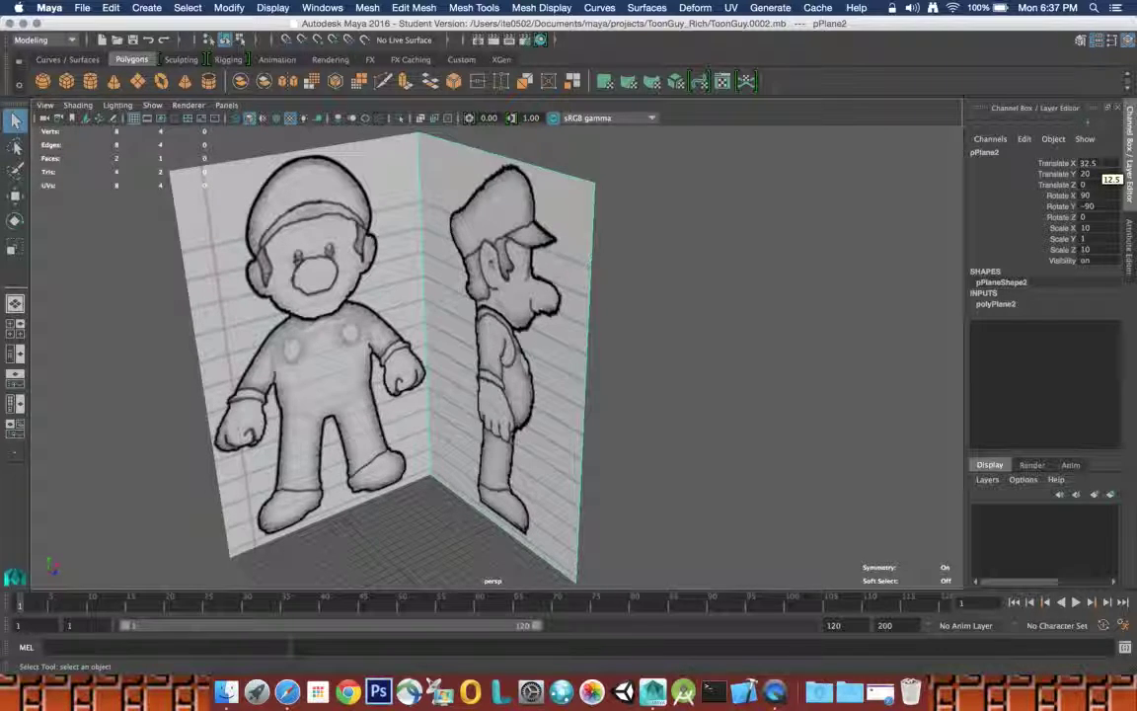
pyautogui.press('Return')
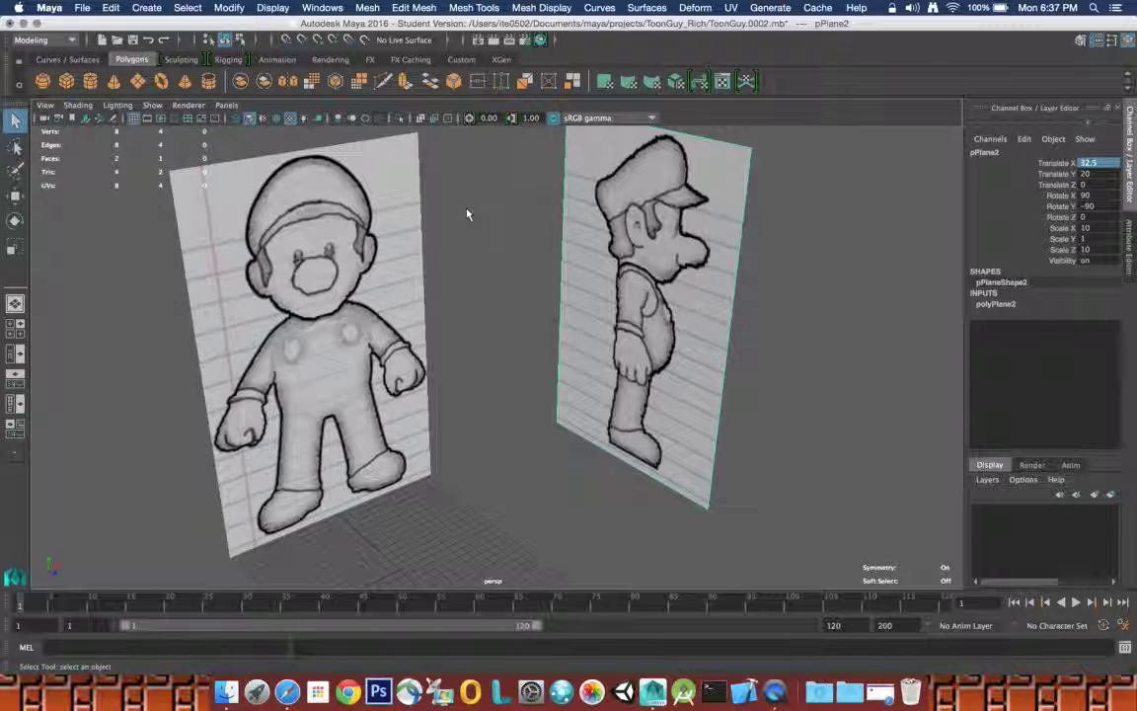
pyautogui.press('super+s')
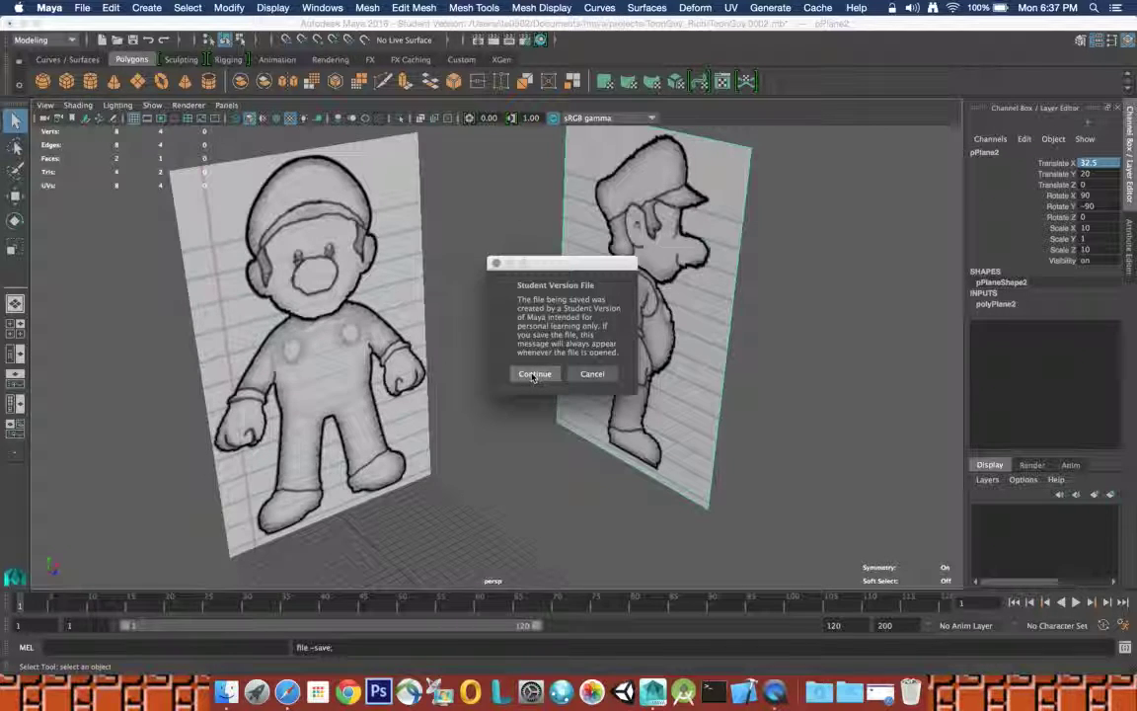
pyautogui.click(533, 375)
pyautogui.click(452, 229)
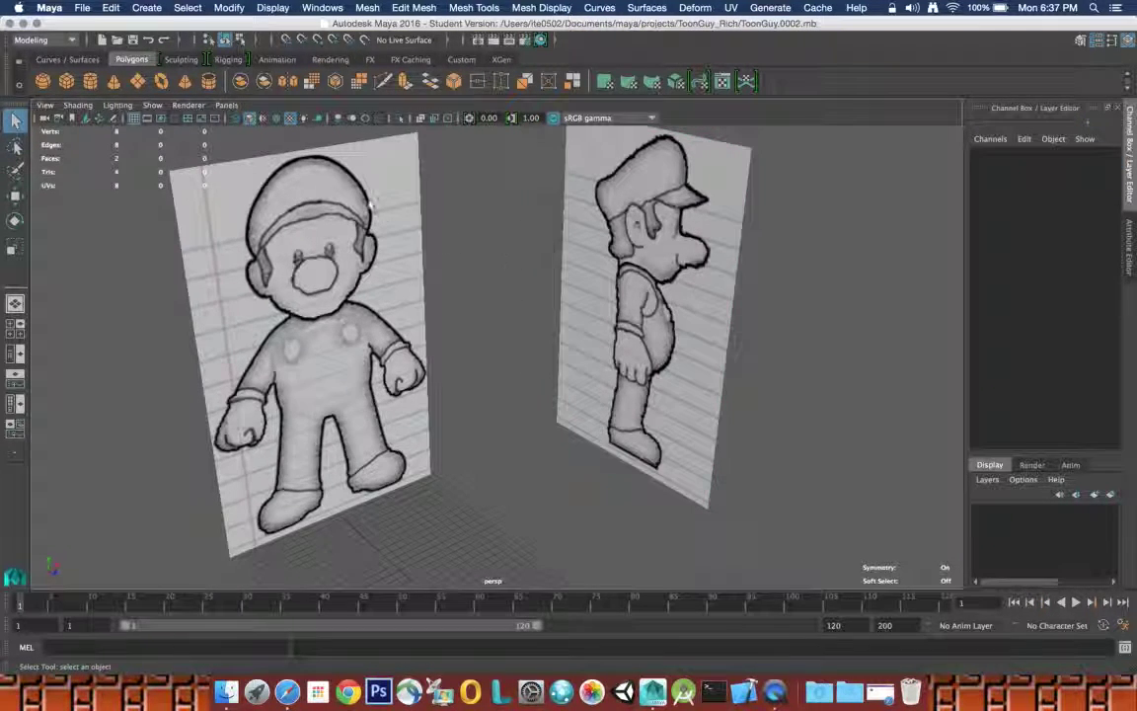
# Reopen the recent model scene ToonGuyModel.0003.mb and select its side reference plane
pyautogui.click(82, 7)
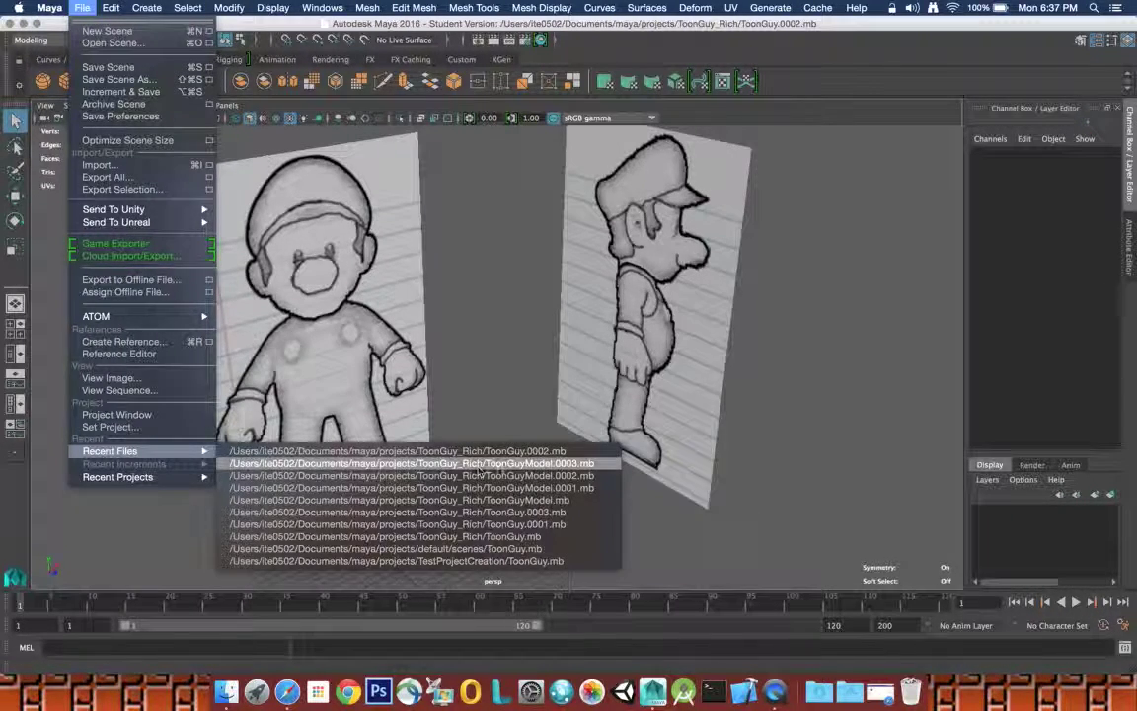
pyautogui.click(561, 463)
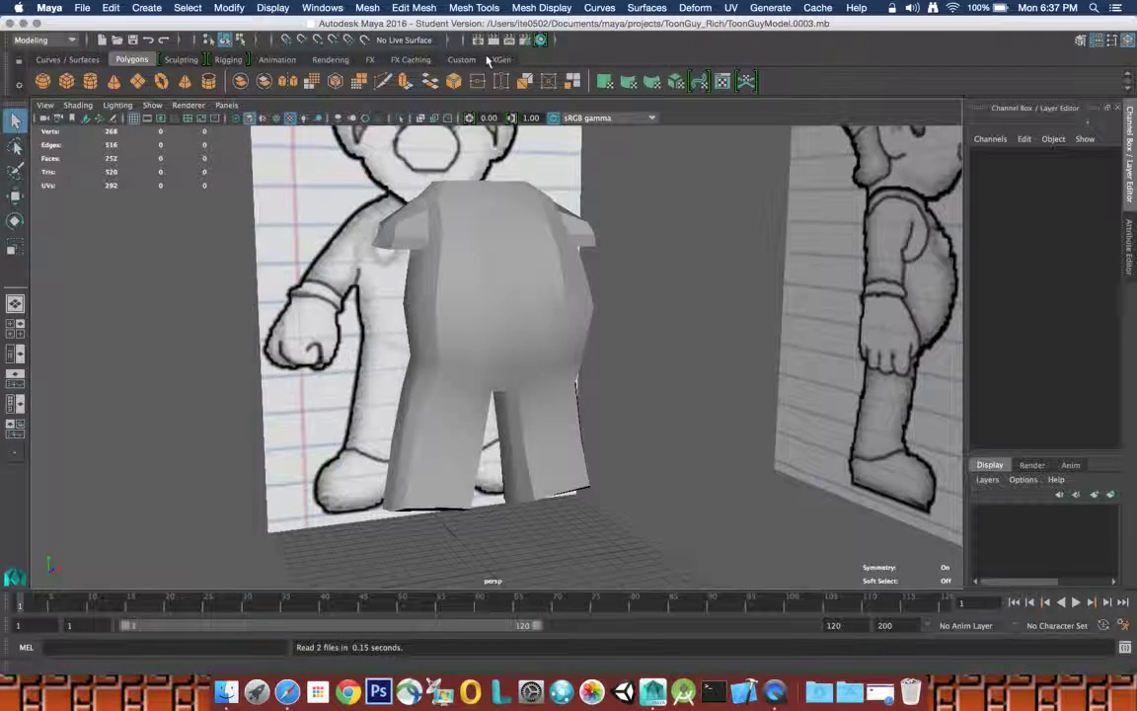
pyautogui.click(803, 307)
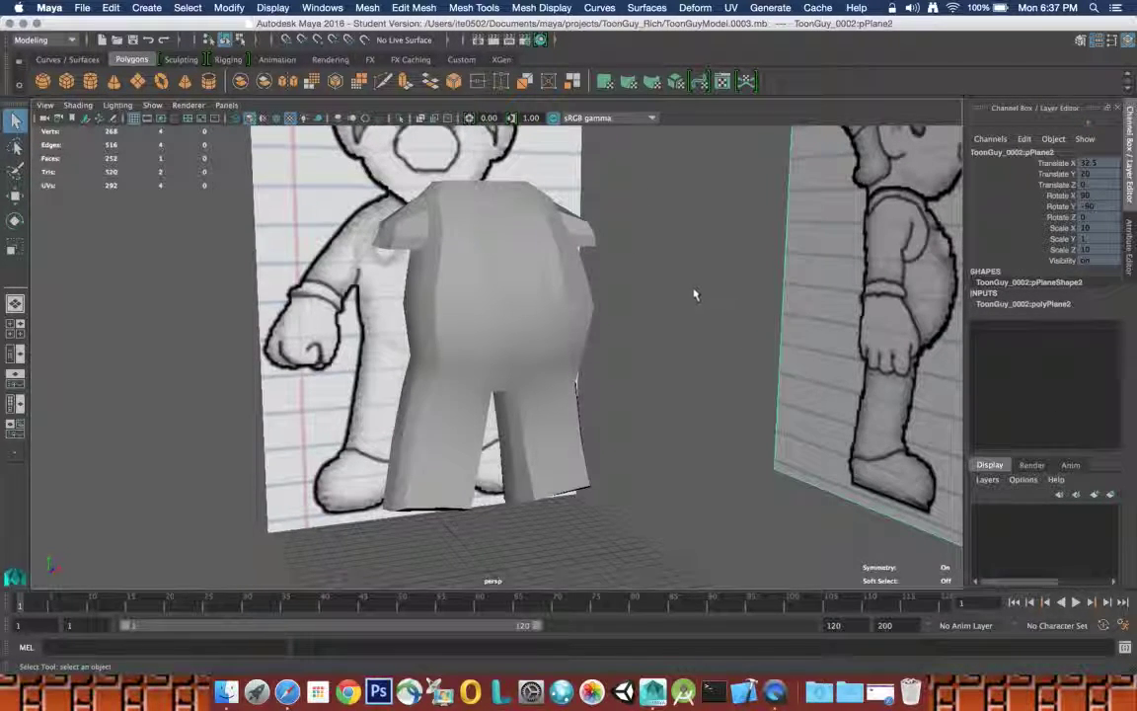
# Examine how the body mesh lines up with both reference planes in the perspective, four-panel and side views
pyautogui.keyDown('alt'); pyautogui.moveTo(601, 266); pyautogui.dragTo(474, 289); pyautogui.keyUp('alt')
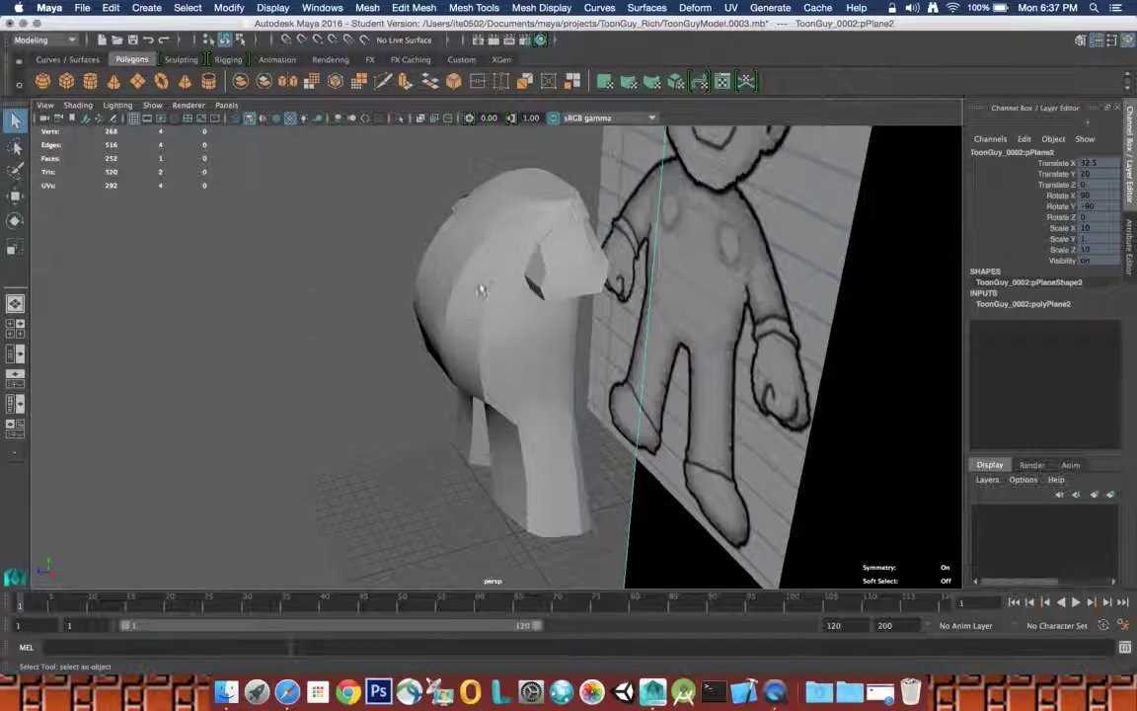
pyautogui.click(493, 287)
pyautogui.keyDown('alt'); pyautogui.moveTo(546, 292); pyautogui.dragTo(656, 278); pyautogui.keyUp('alt')
pyautogui.press('space')
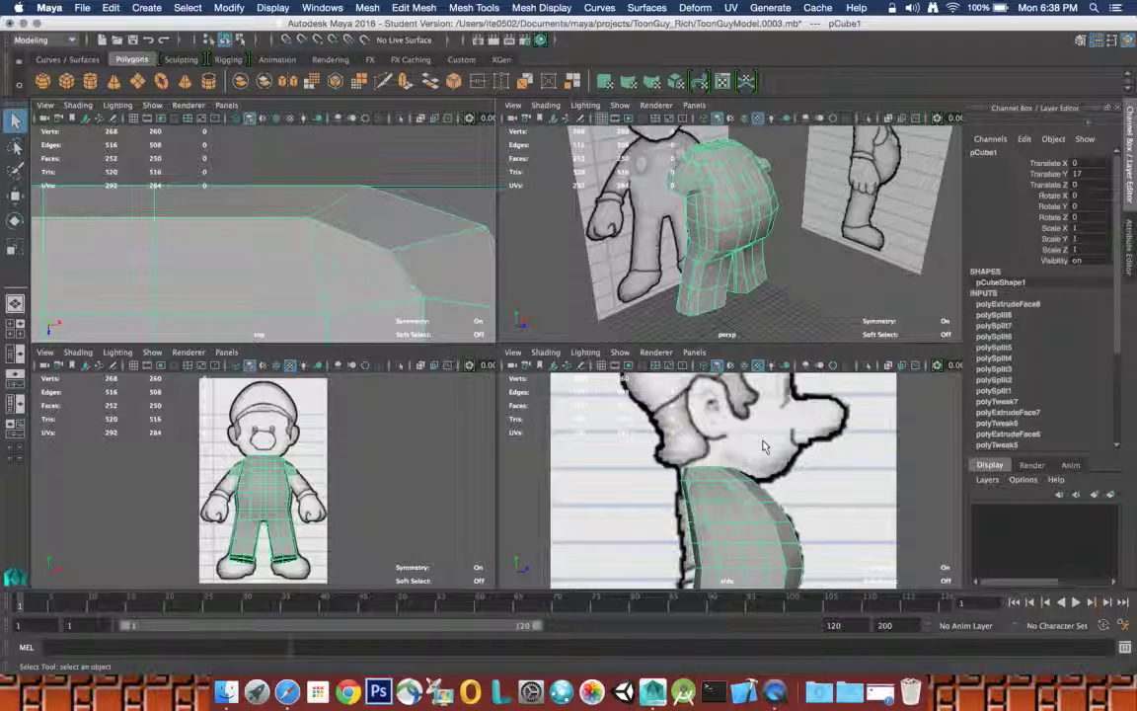
pyautogui.click(829, 443)
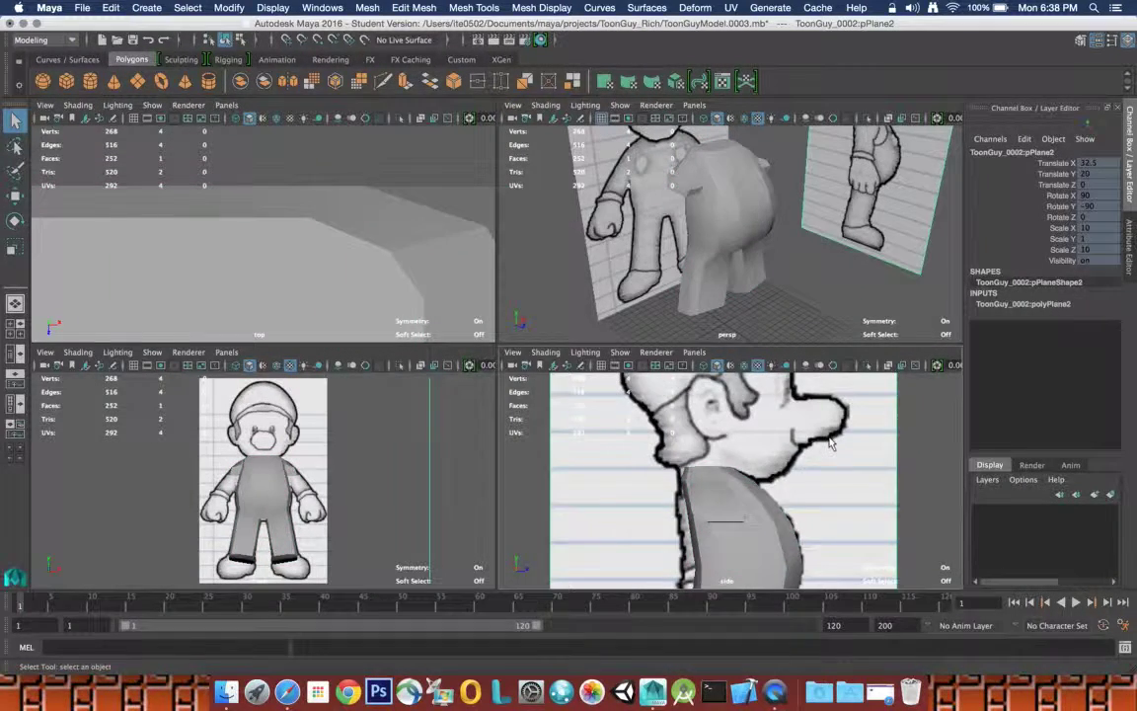
pyautogui.press('space')
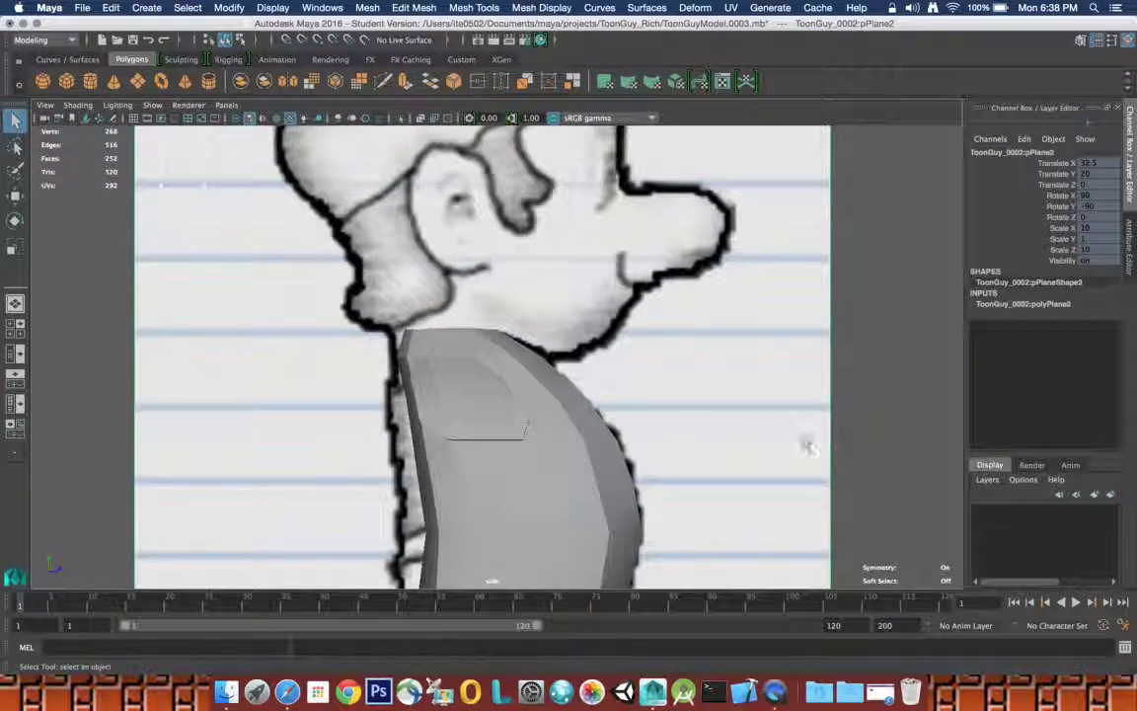
pyautogui.click(579, 434)
pyautogui.press('f')
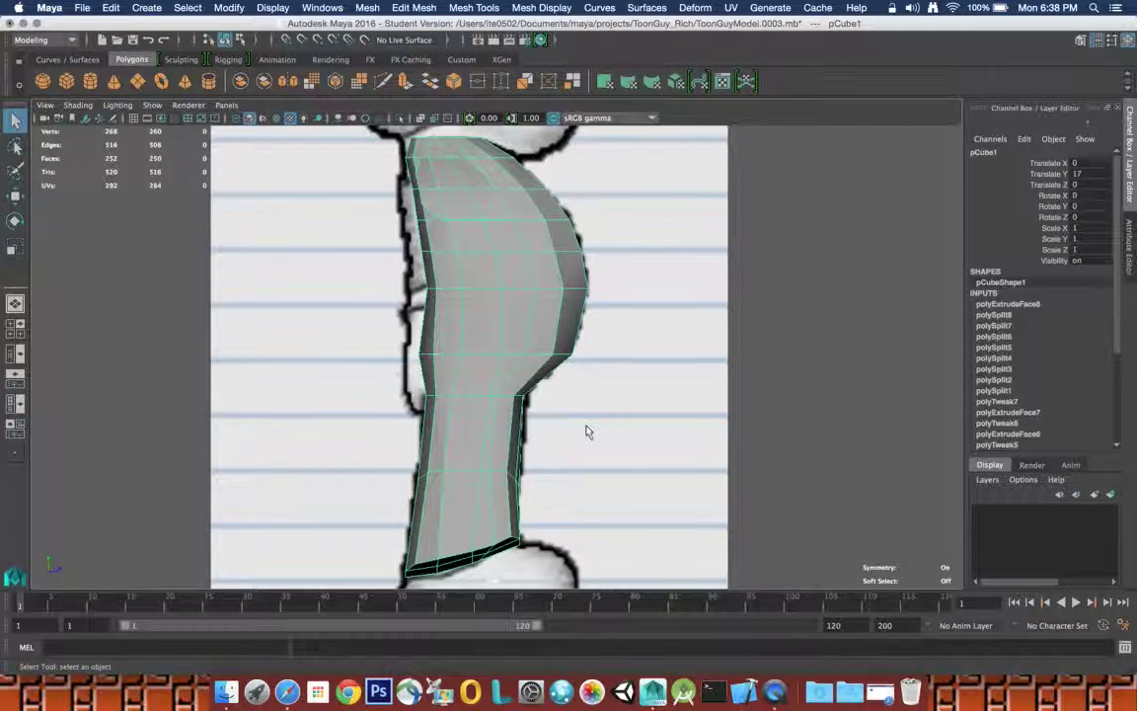
pyautogui.scroll(-5, 582, 434)
pyautogui.scroll(-3, 585, 432)
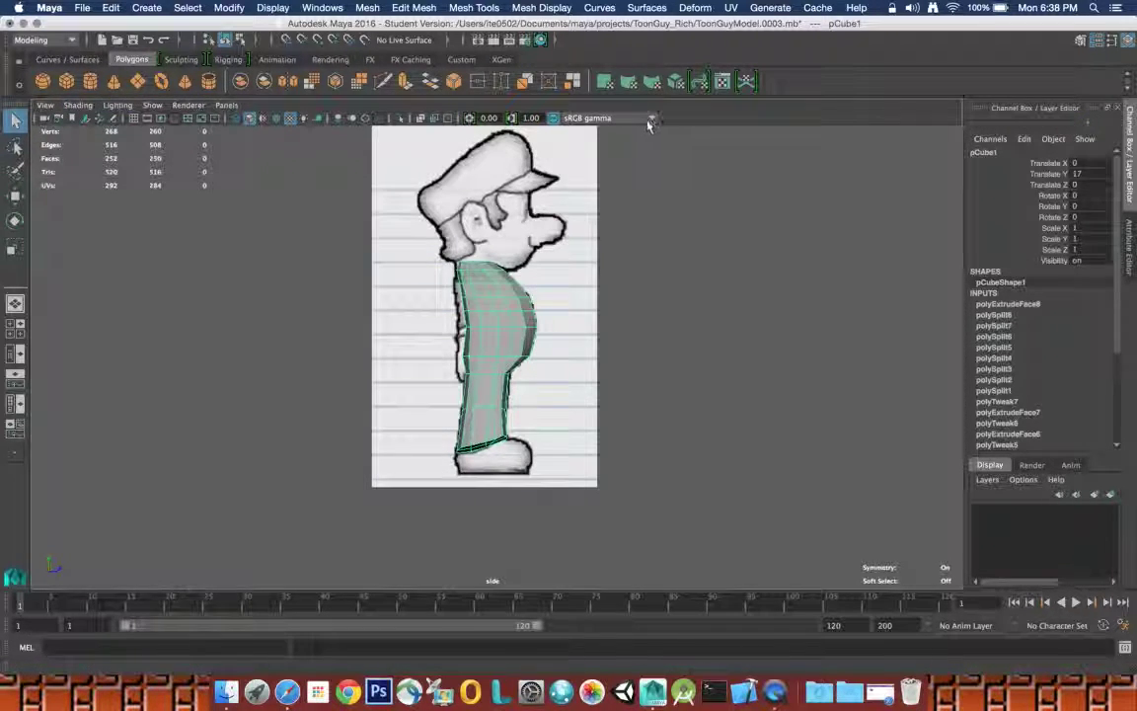
pyautogui.press('space')
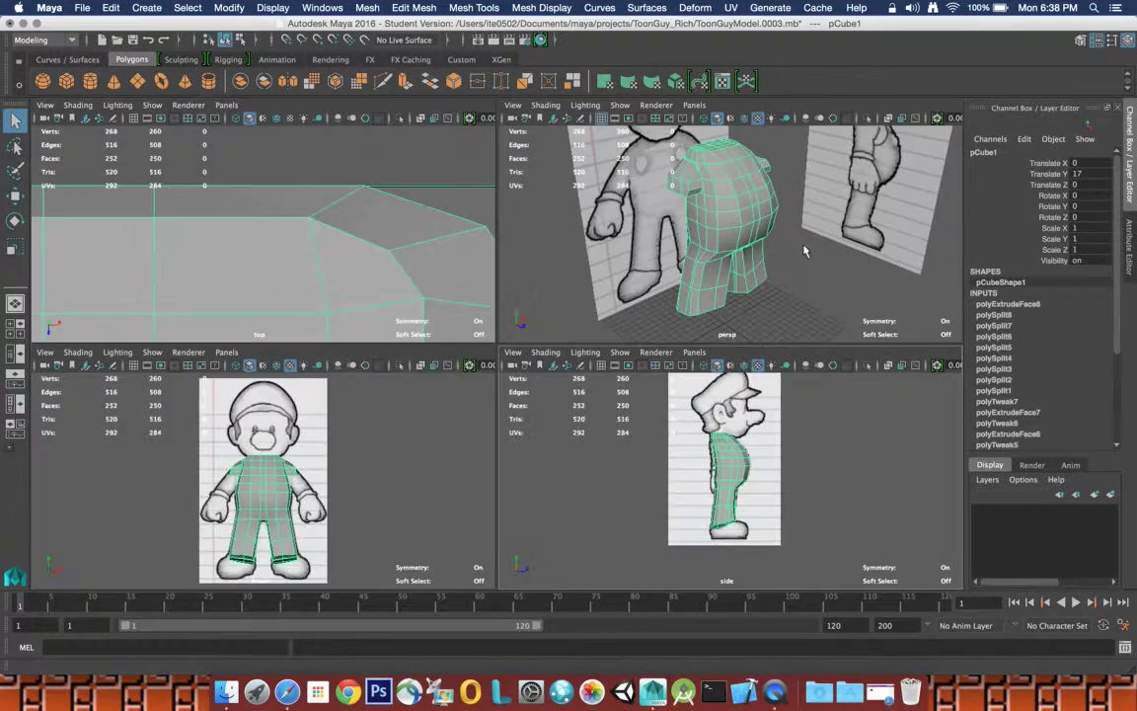
pyautogui.click(814, 240)
pyautogui.press('space')
pyautogui.press('space')
pyautogui.click(553, 269)
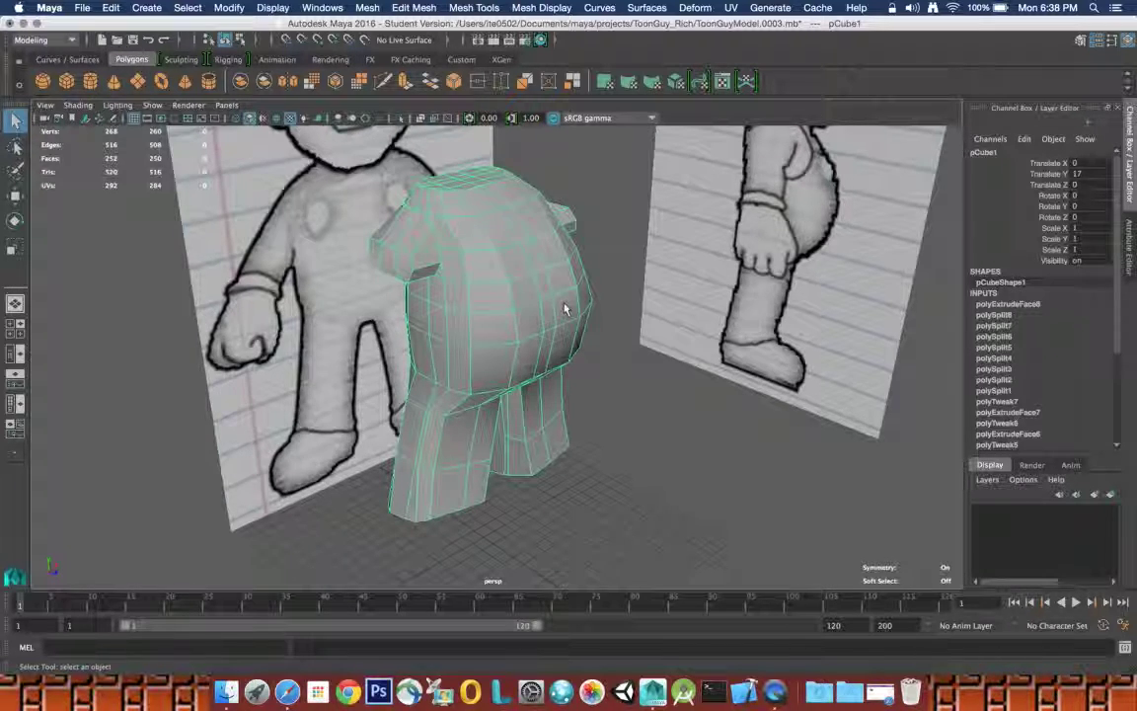
# Switch the body to edge selection and select the edges along the top of the shoulder where the arm begins
pyautogui.keyDown('alt'); pyautogui.moveTo(564, 309); pyautogui.dragTo(589, 291); pyautogui.keyUp('alt')
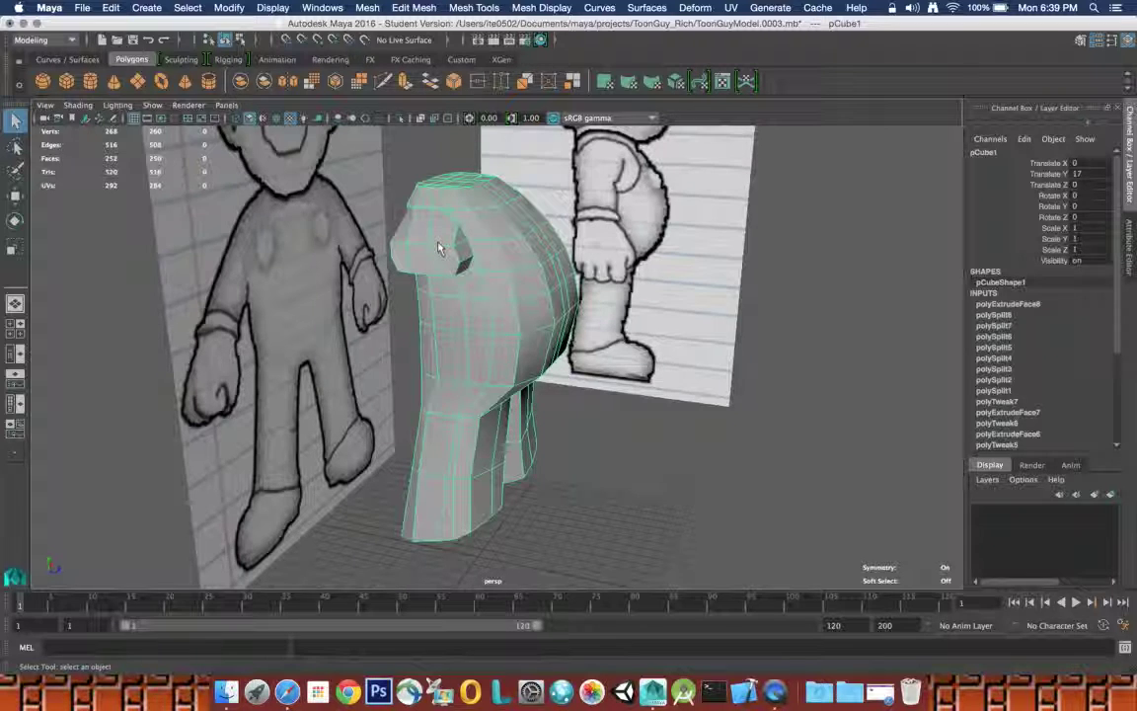
pyautogui.moveTo(439, 247); pyautogui.dragTo(439, 219, button='right')
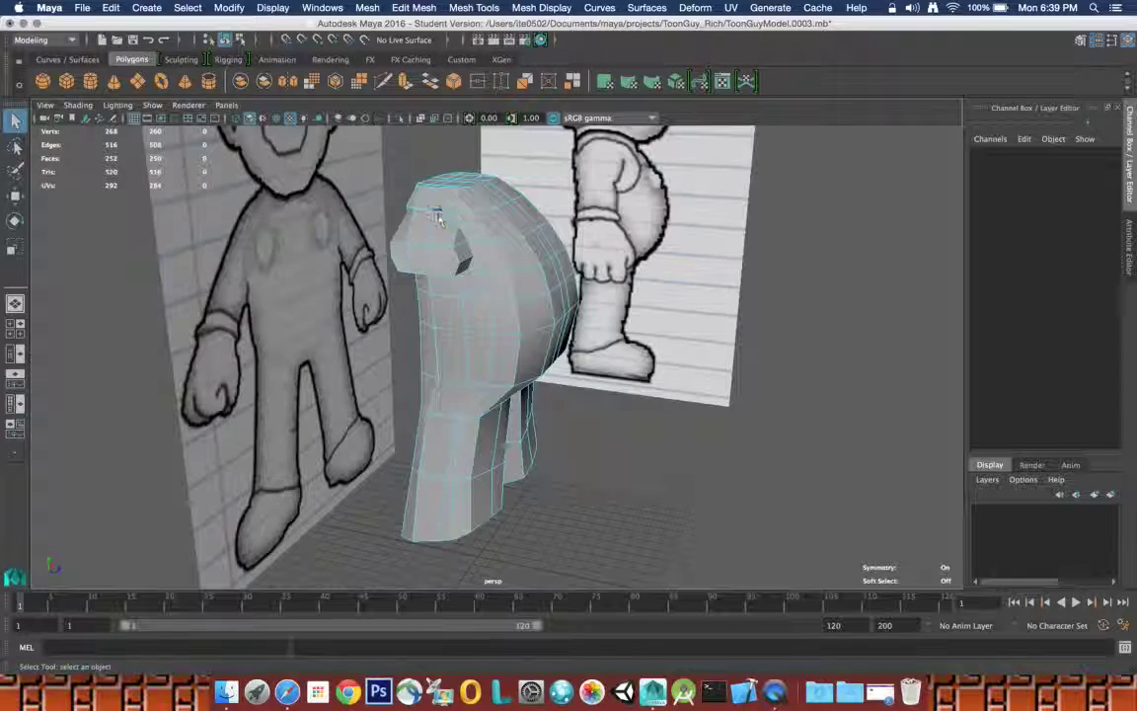
pyautogui.click(425, 217)
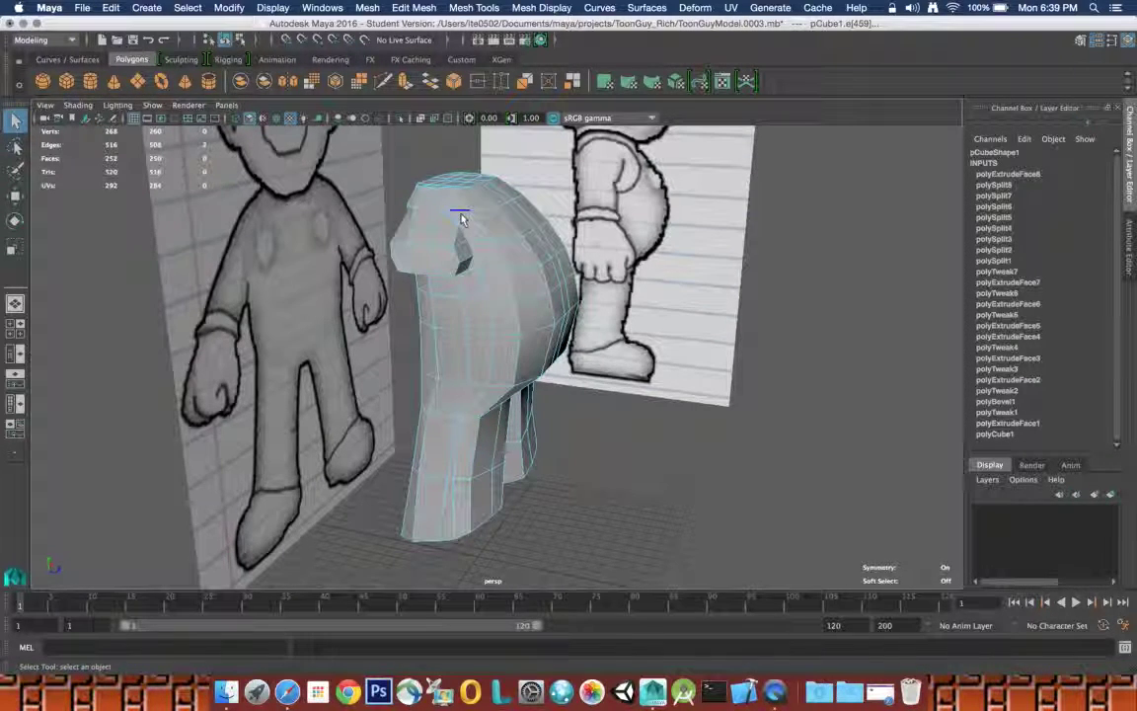
pyautogui.click(422, 212)
pyautogui.keyDown('alt'); pyautogui.moveTo(422, 219); pyautogui.dragTo(464, 221); pyautogui.keyUp('alt')
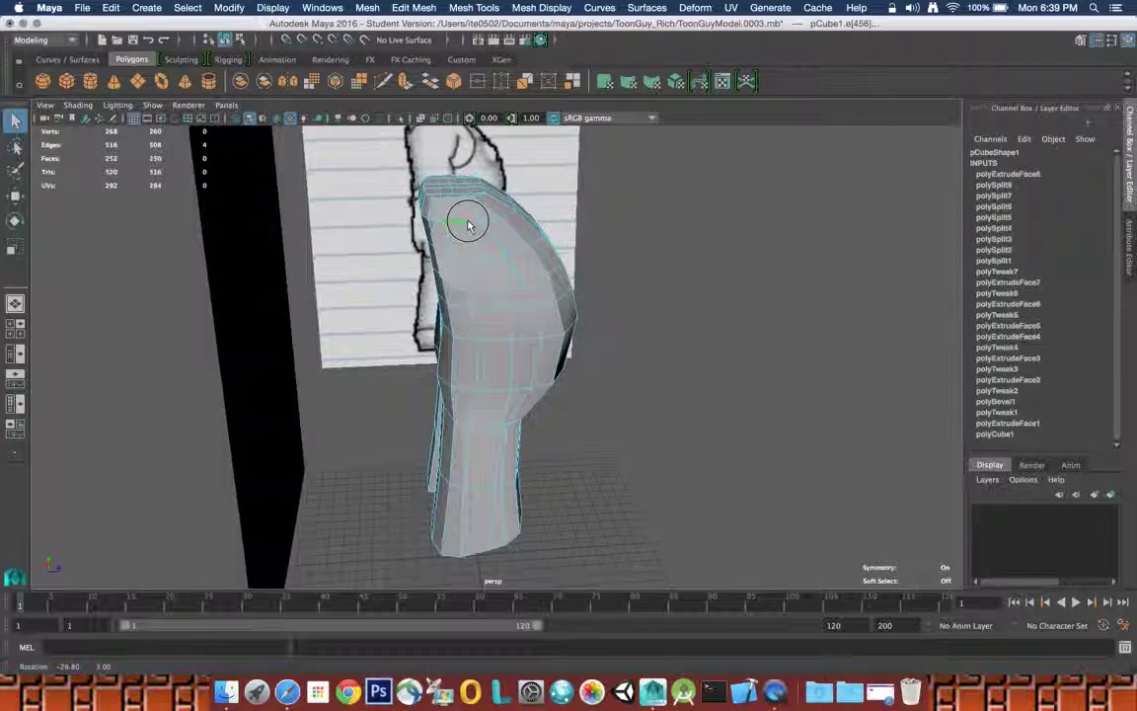
pyautogui.keyDown('shift'); pyautogui.click(437, 225); pyautogui.keyUp('shift')
# Try moving the selected shoulder edges sideways along X, and undo the move
pyautogui.click(18, 196)
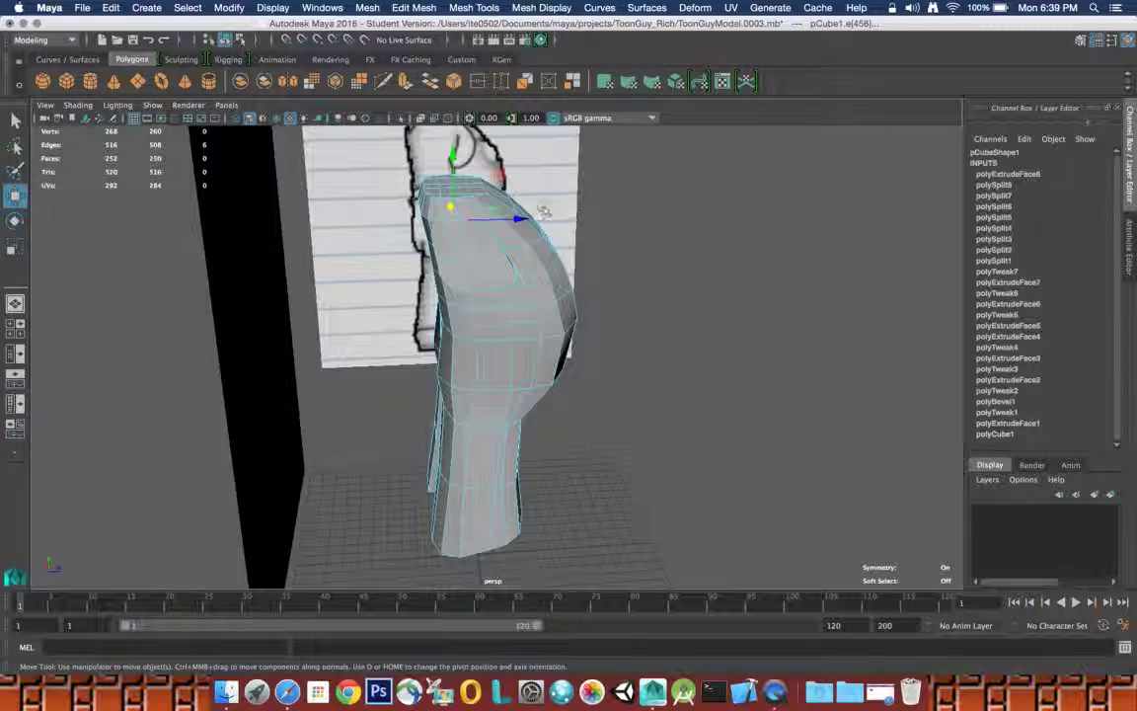
pyautogui.keyDown('alt'); pyautogui.moveTo(635, 202); pyautogui.dragTo(461, 205); pyautogui.keyUp('alt')
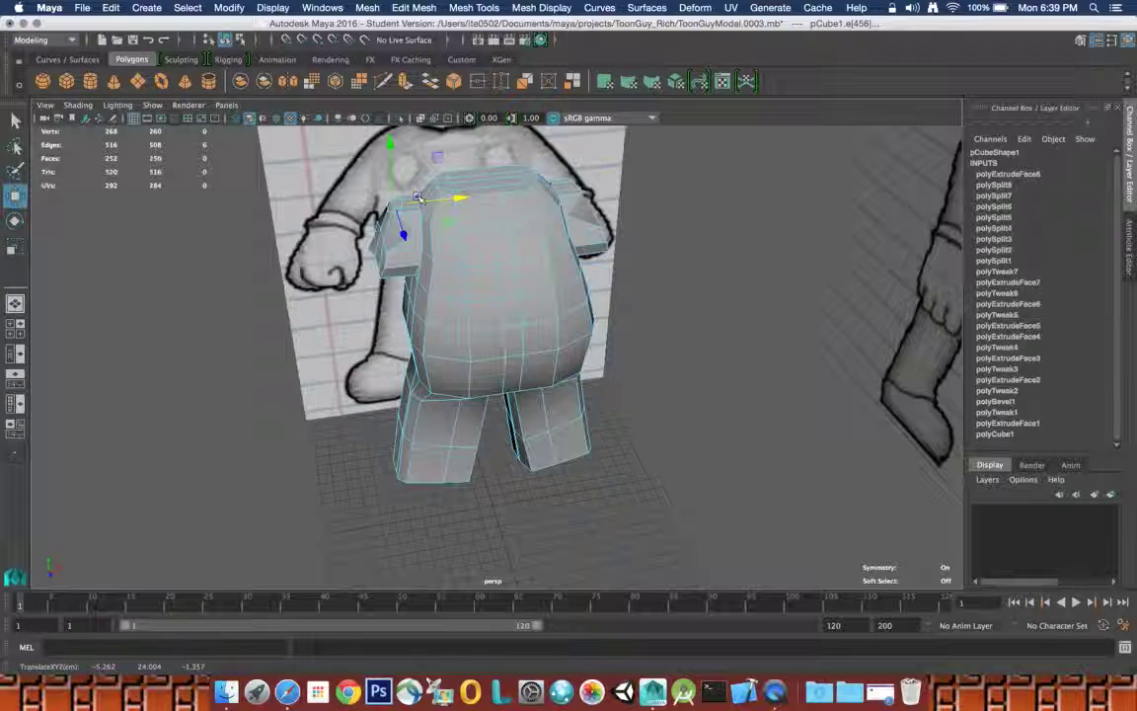
pyautogui.press('z')
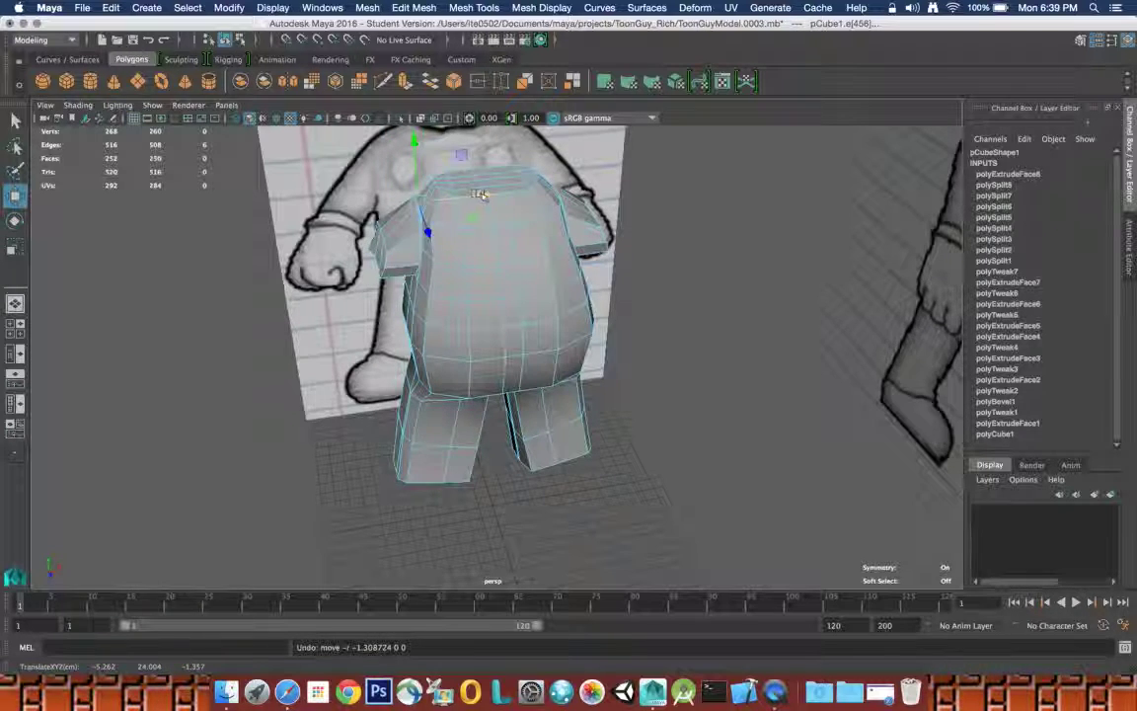
# Extend the edge selection around the arm opening where the shoulder joins the torso, inspecting the seam from several sides
pyautogui.keyDown('shift'); pyautogui.click(421, 225); pyautogui.keyUp('shift')
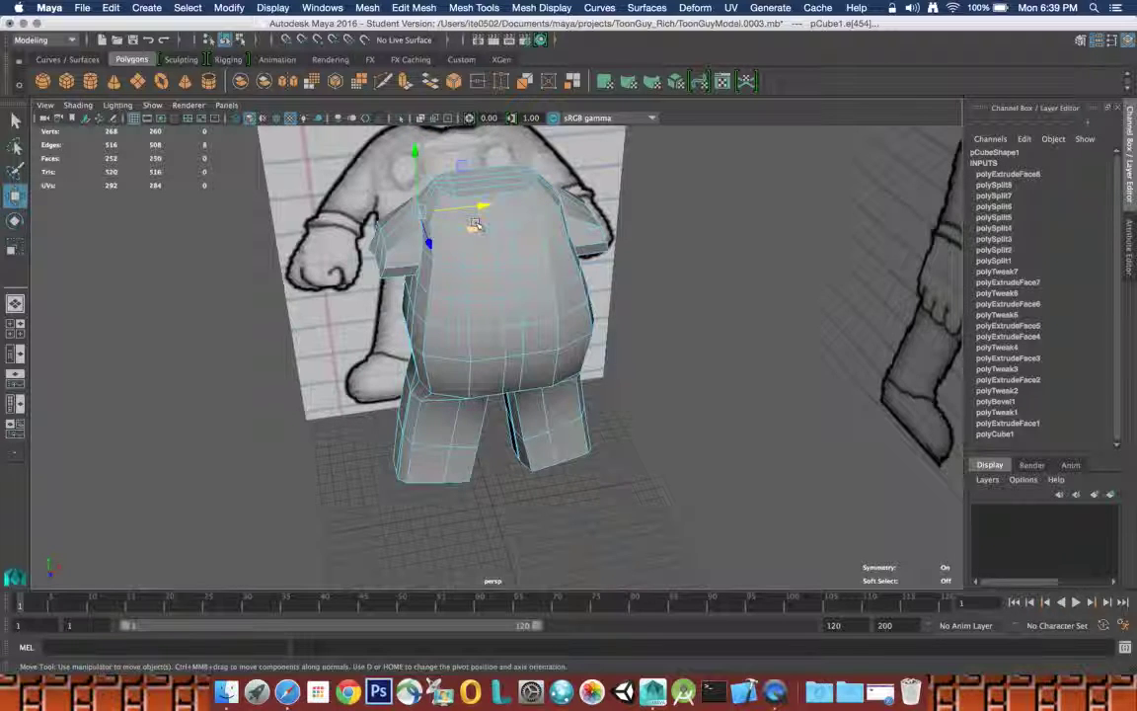
pyautogui.keyDown('alt'); pyautogui.moveTo(475, 225); pyautogui.dragTo(546, 230); pyautogui.keyUp('alt')
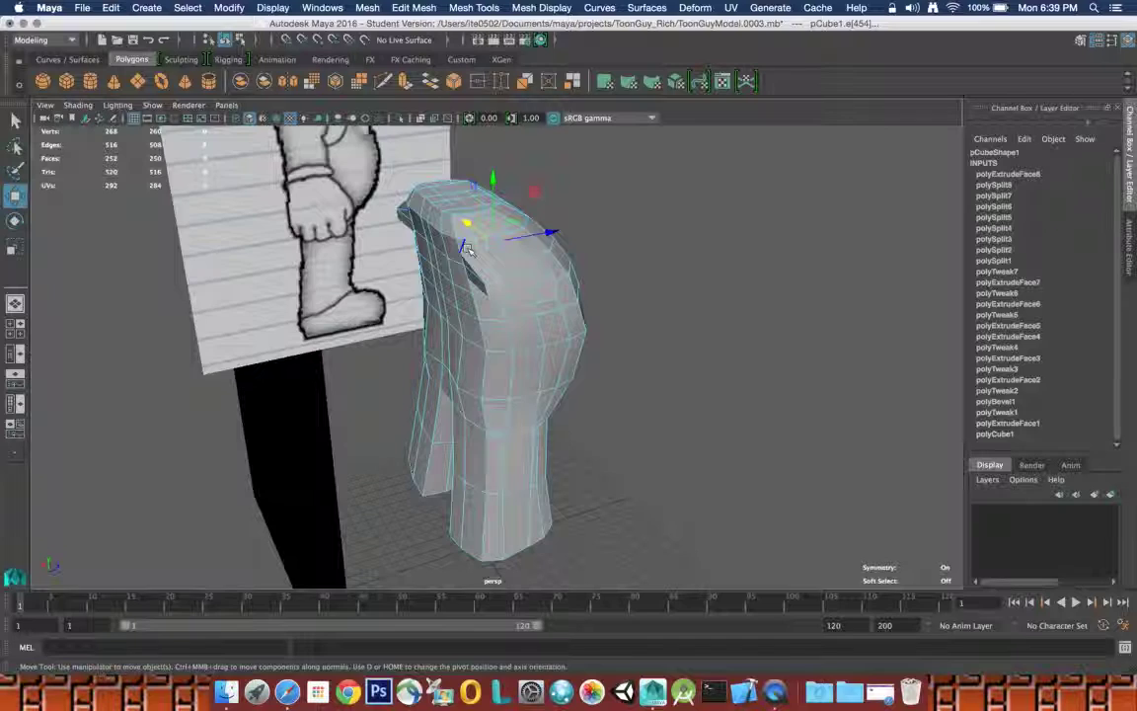
pyautogui.scroll(-3, 469, 248)
pyautogui.scroll(8, 471, 242)
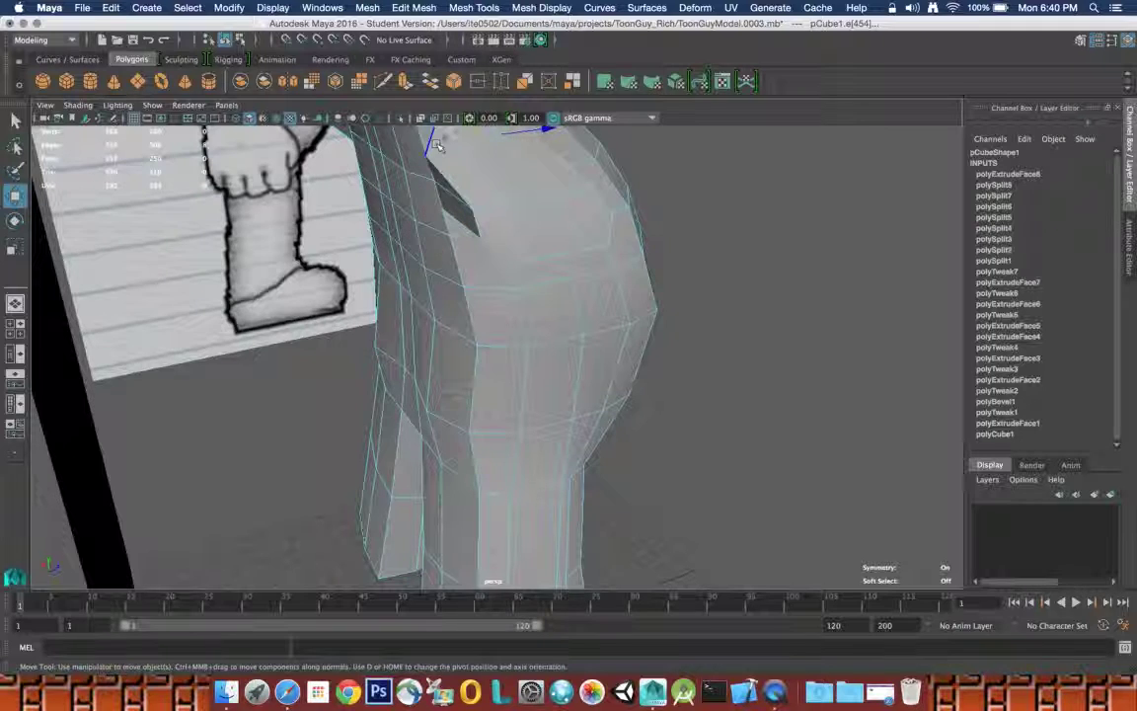
pyautogui.moveTo(438, 146); pyautogui.dragTo(558, 179)
pyautogui.keyDown('alt'); pyautogui.moveTo(507, 212); pyautogui.dragTo(498, 210); pyautogui.keyUp('alt')
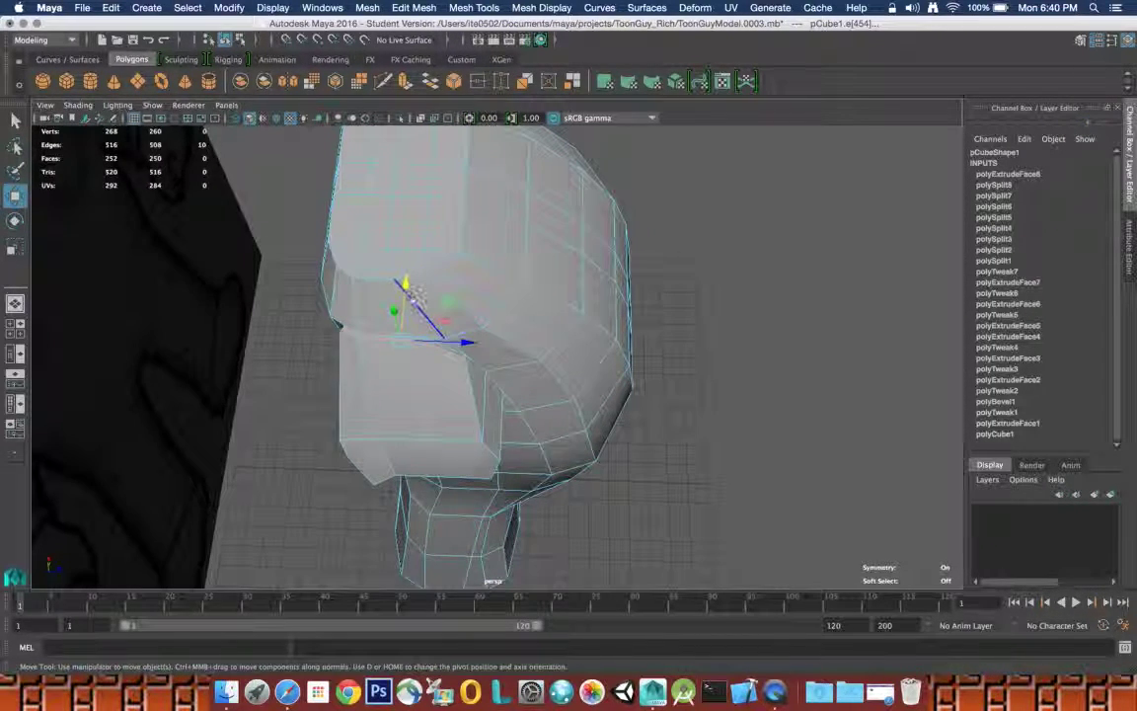
pyautogui.moveTo(404, 301); pyautogui.dragTo(306, 293)
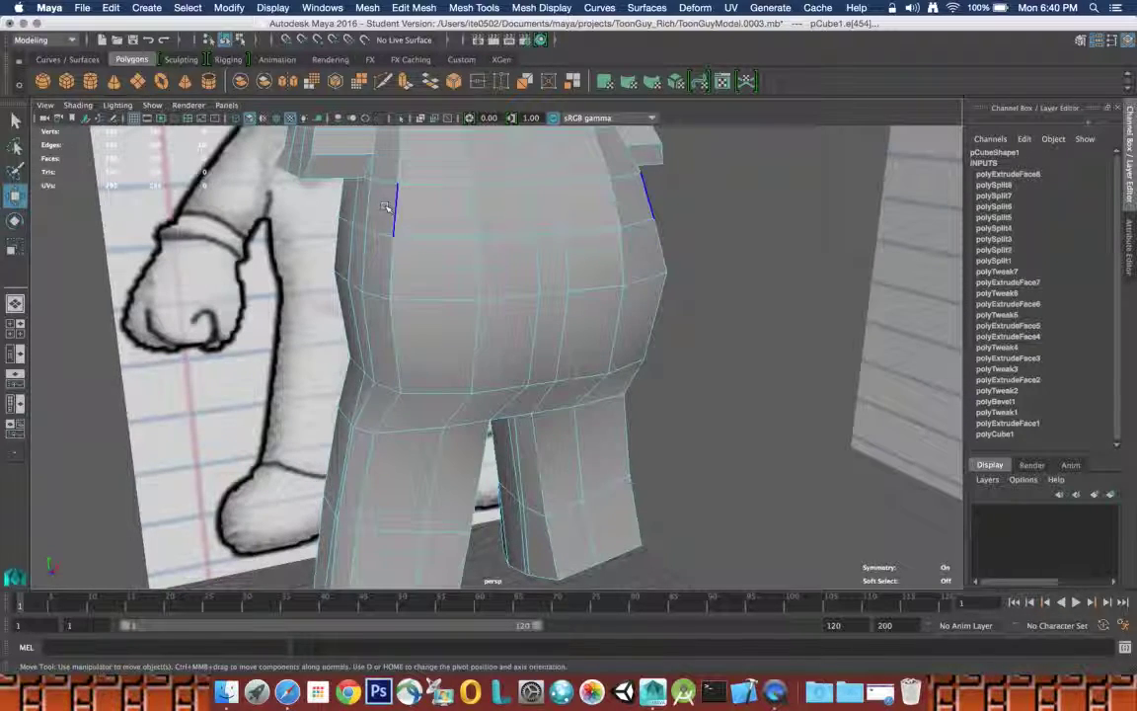
pyautogui.doubleClick(366, 221)
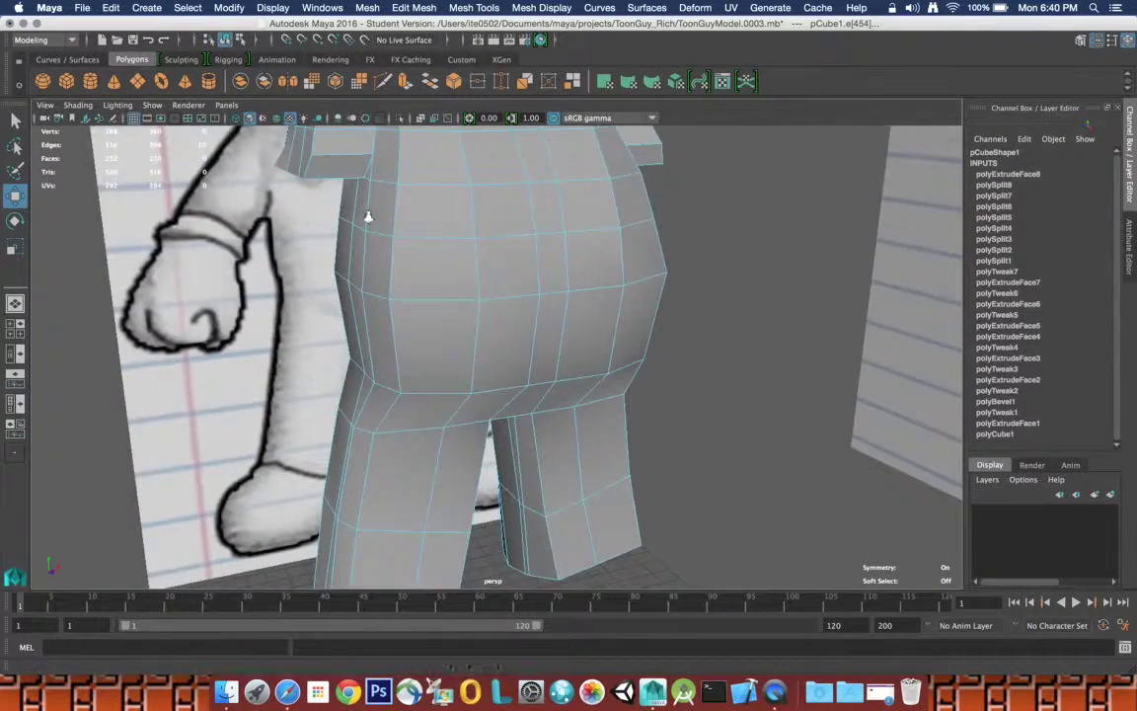
pyautogui.press('f')
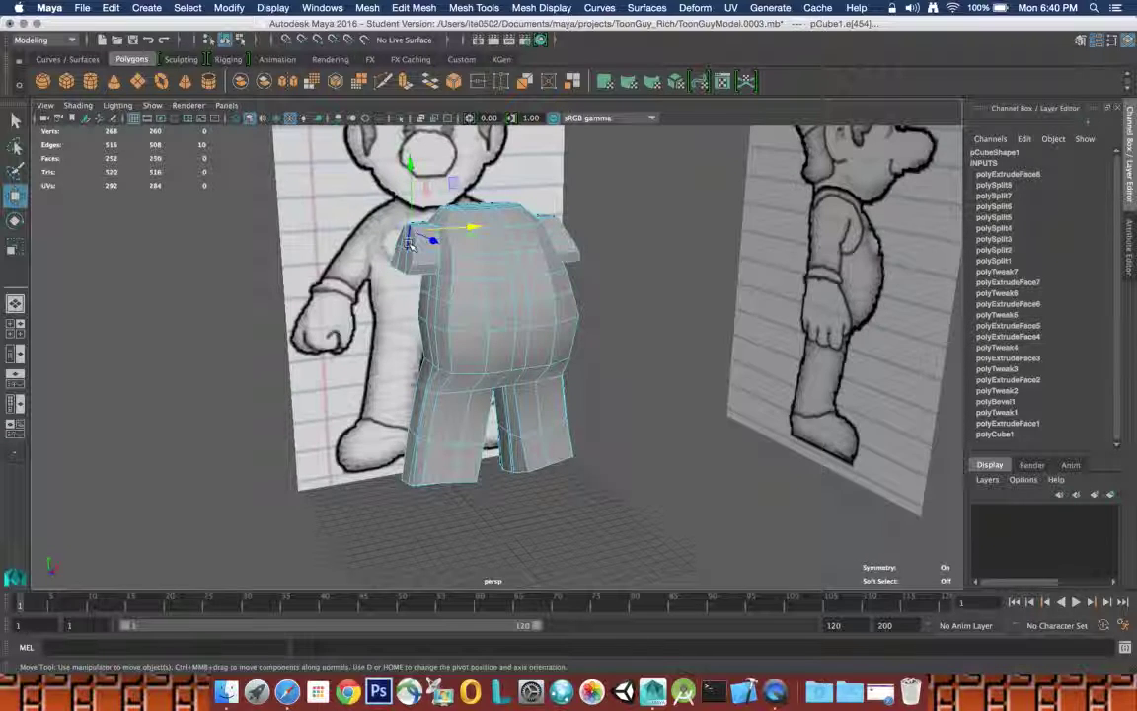
pyautogui.moveTo(409, 243); pyautogui.dragTo(418, 246)
pyautogui.keyDown('alt'); pyautogui.moveTo(421, 260); pyautogui.dragTo(578, 254); pyautogui.keyUp('alt')
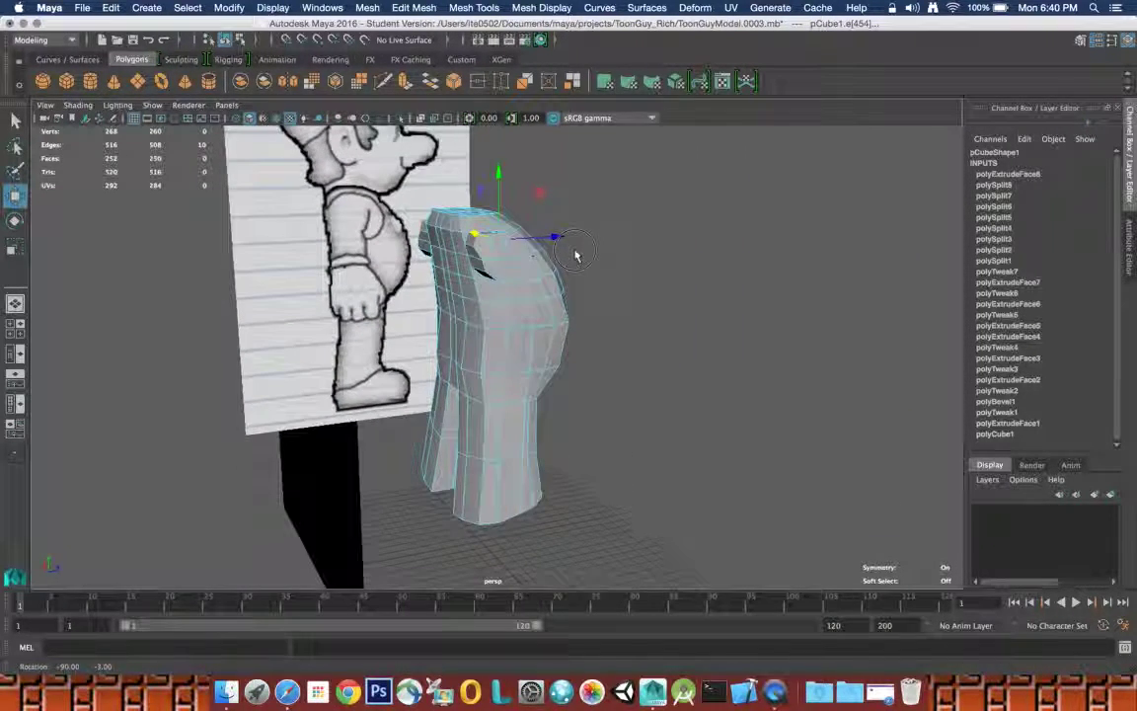
# Select the upper back edge near the arm openings and nudge it slightly along the Z axis
pyautogui.click(439, 248)
pyautogui.scroll(5, 446, 251)
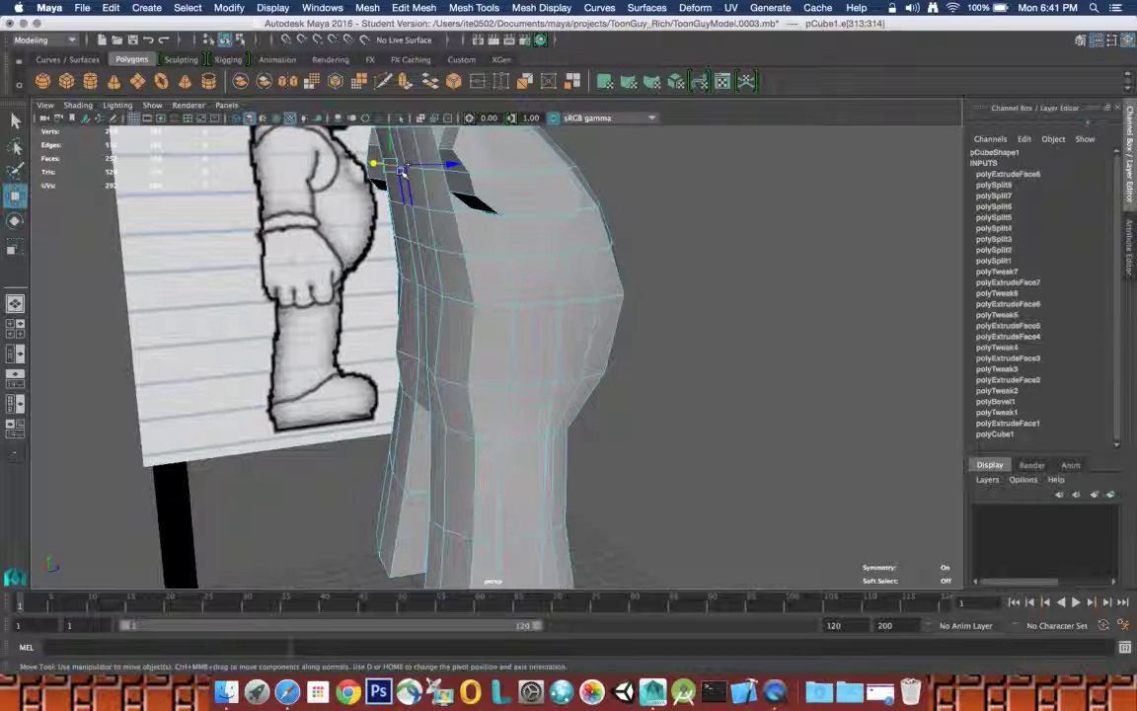
pyautogui.click(482, 163)
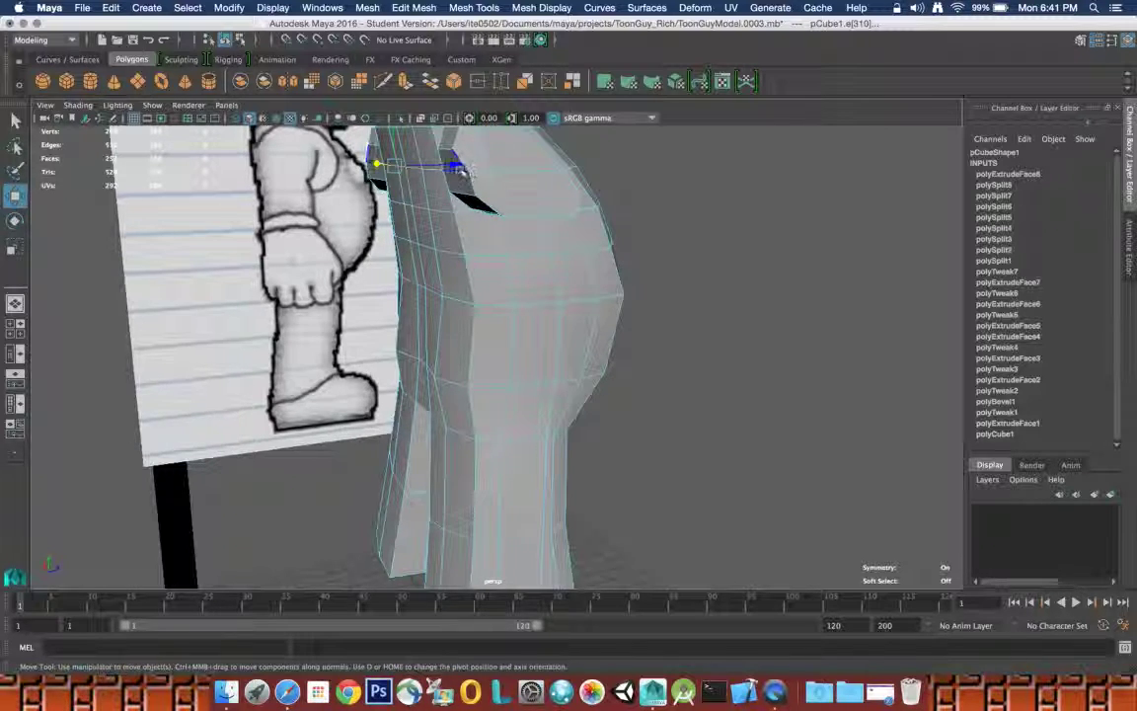
pyautogui.moveTo(454, 168); pyautogui.dragTo(447, 169)
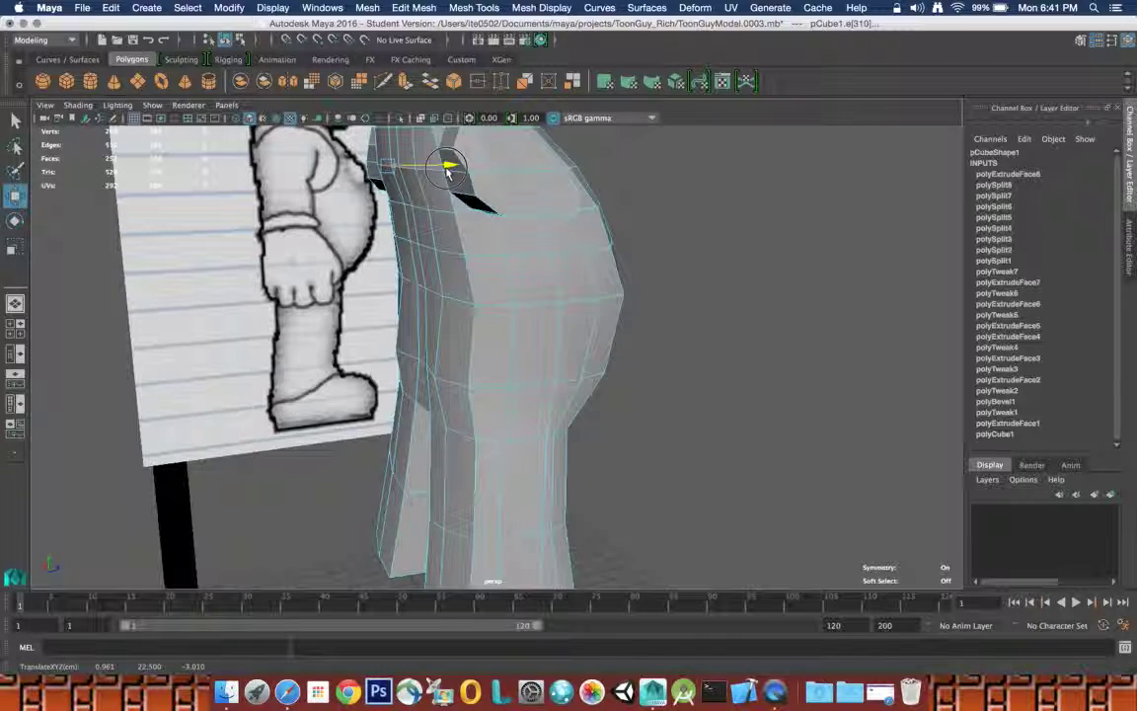
pyautogui.scroll(3, 449, 167)
pyautogui.scroll(-5, 447, 173)
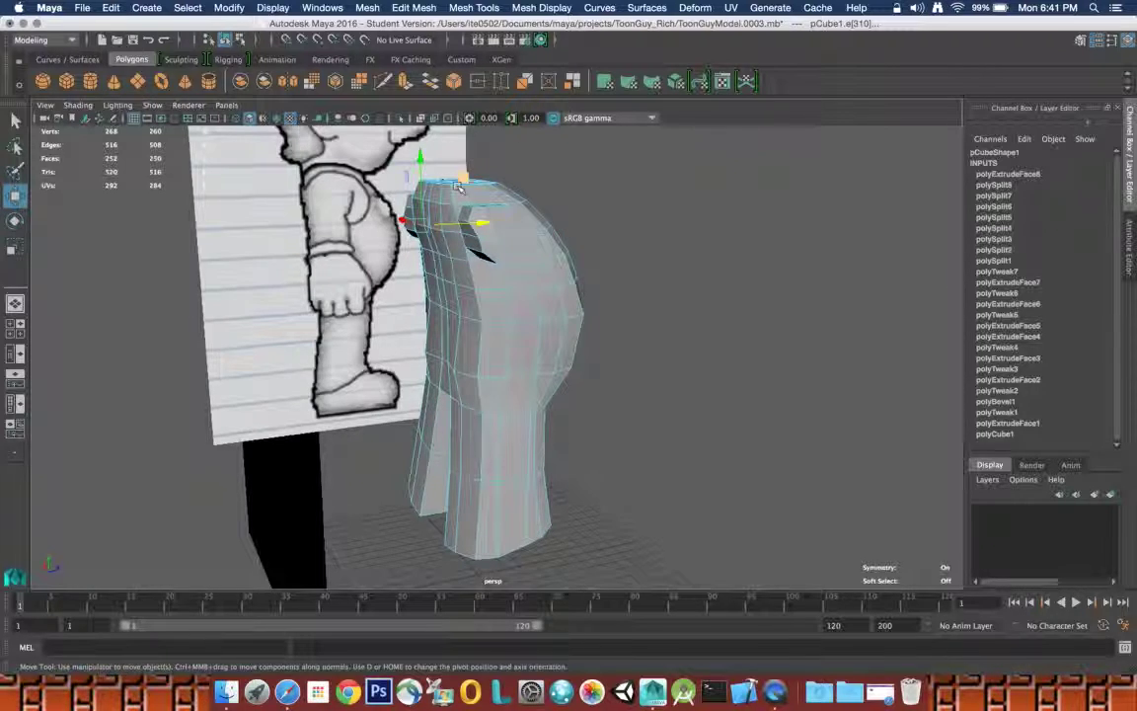
pyautogui.keyDown('alt'); pyautogui.moveTo(457, 186); pyautogui.dragTo(447, 215); pyautogui.keyUp('alt')
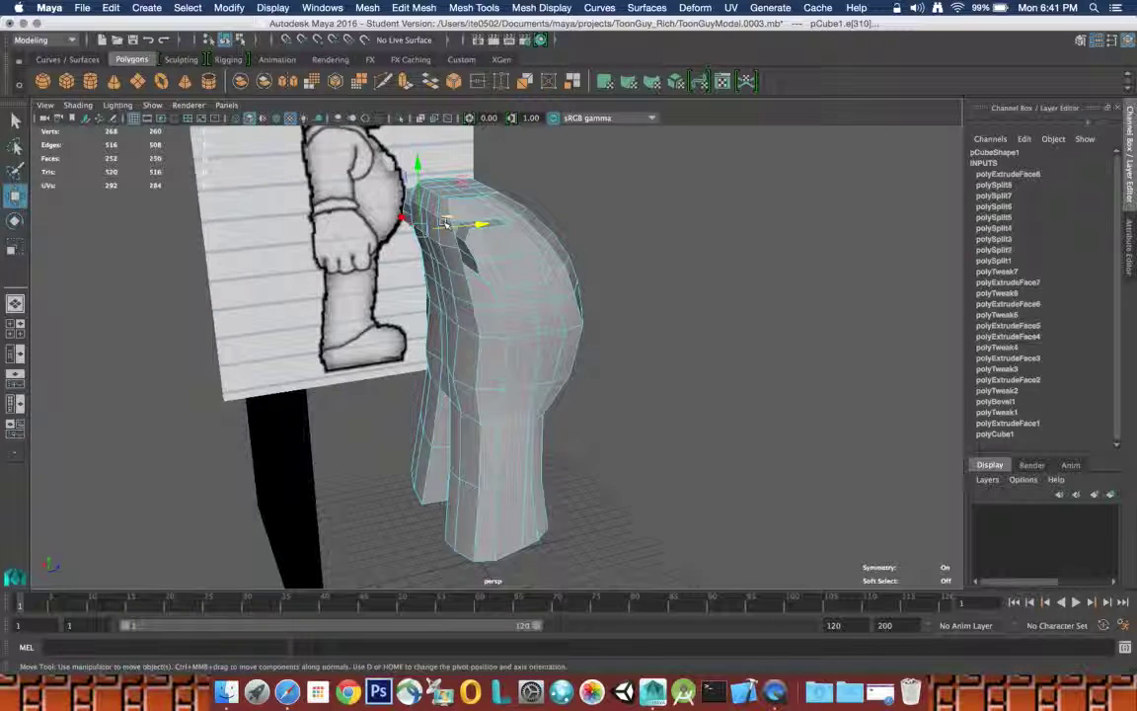